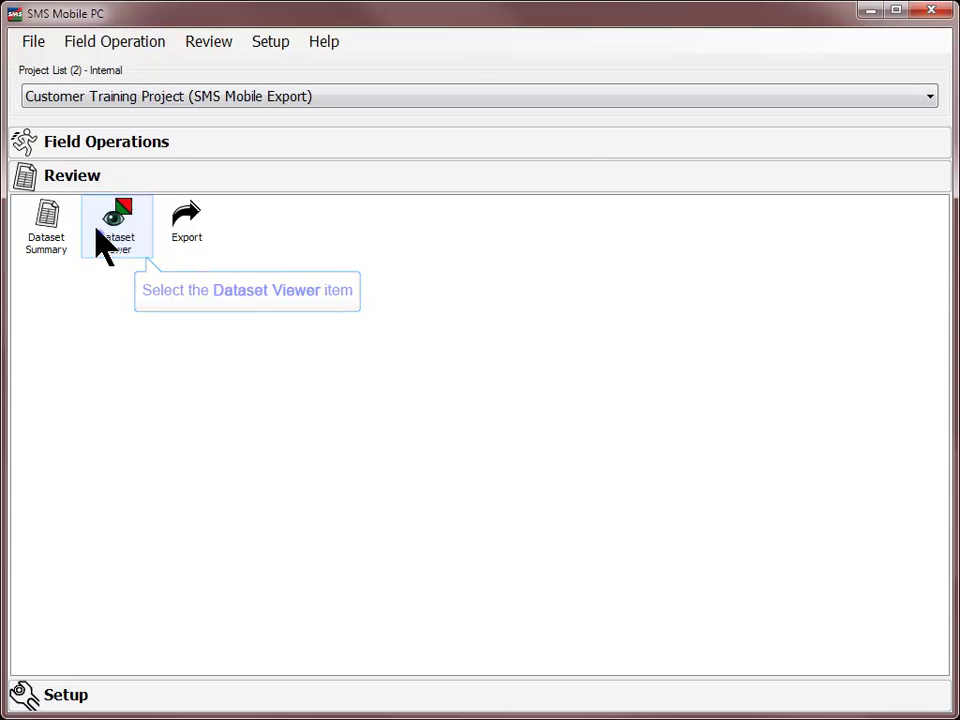
Open the East McMains field of the Home farm in the Dataset Viewer and bring up its map layer settings
left_click(100, 235)
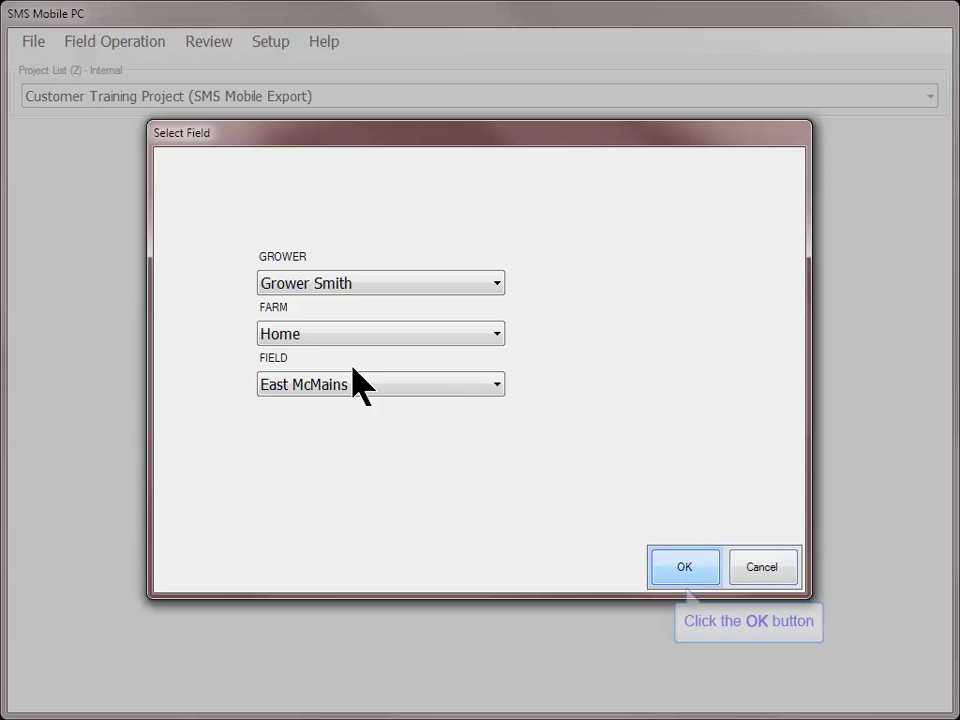
left_click(684, 567)
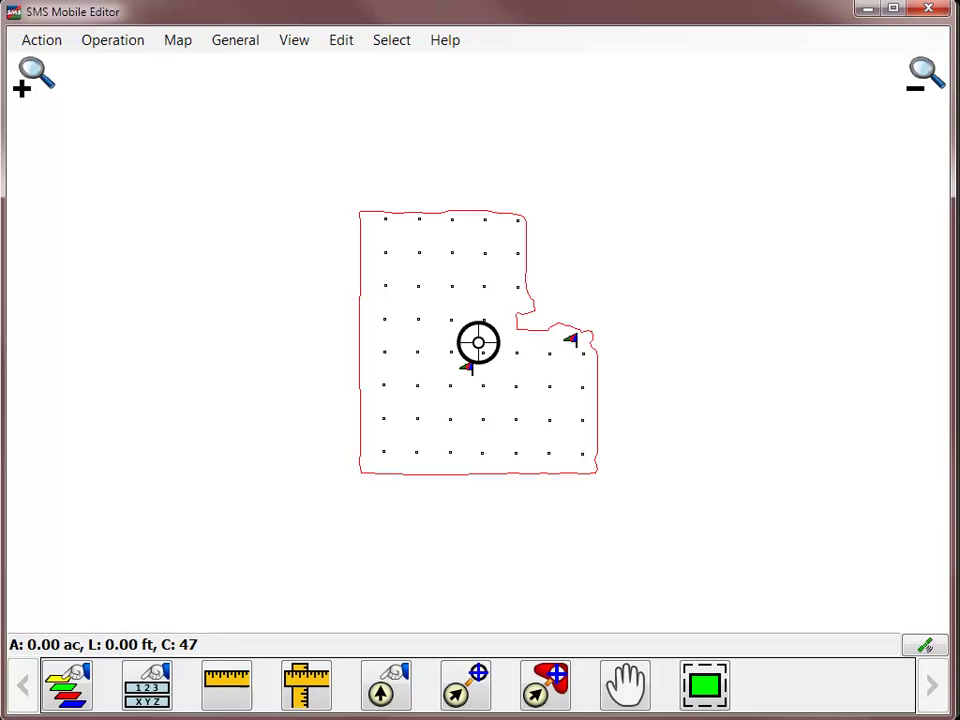
left_click(184, 43)
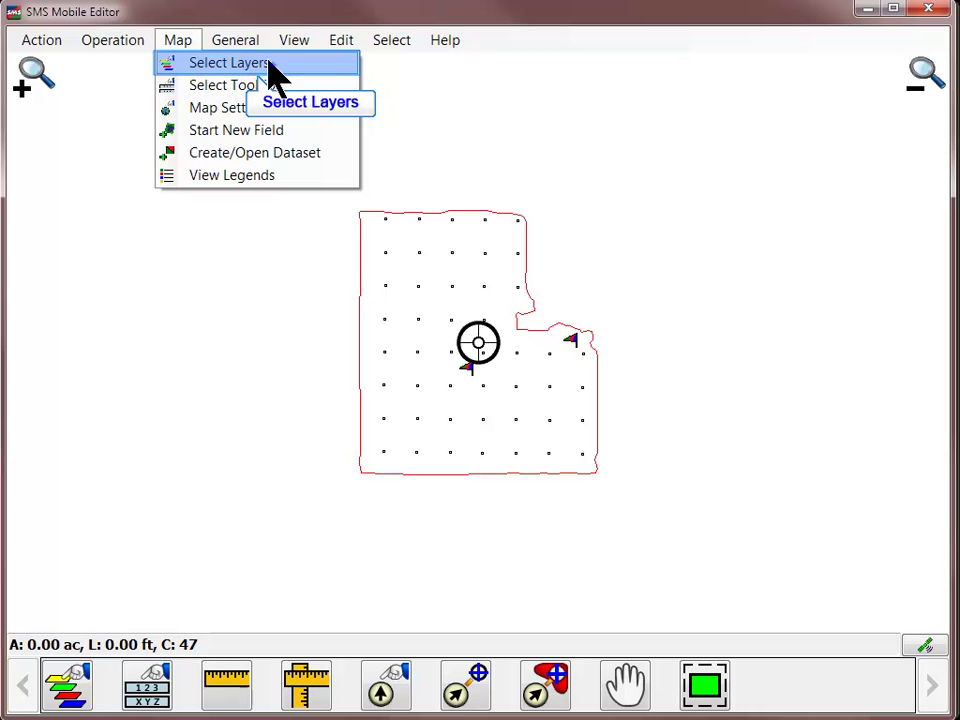
left_click(268, 63)
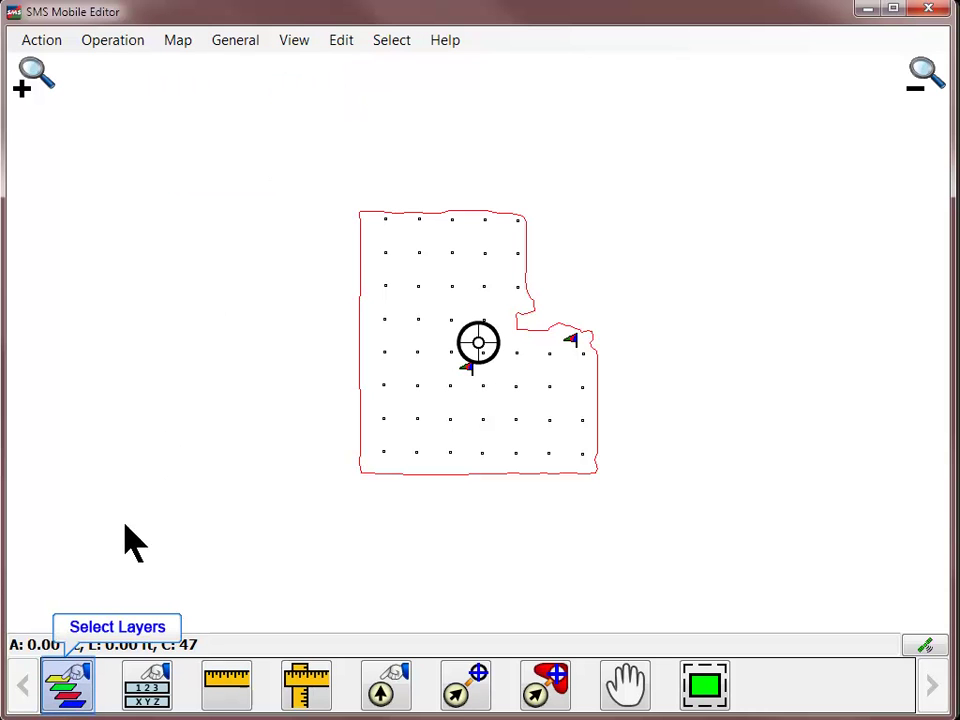
left_click(80, 674)
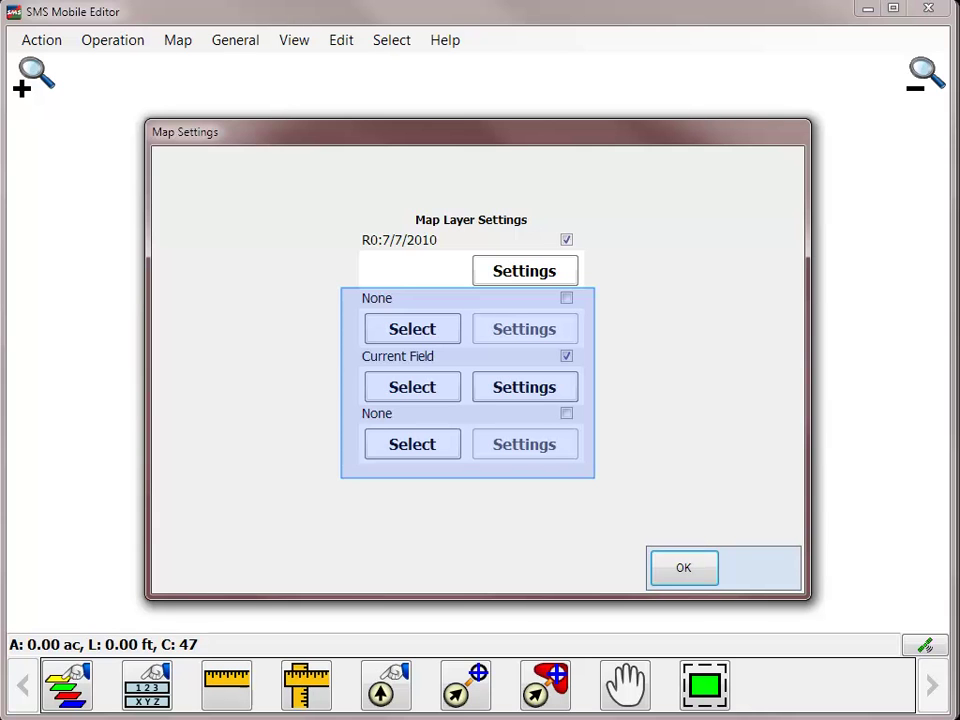
left_click(567, 357)
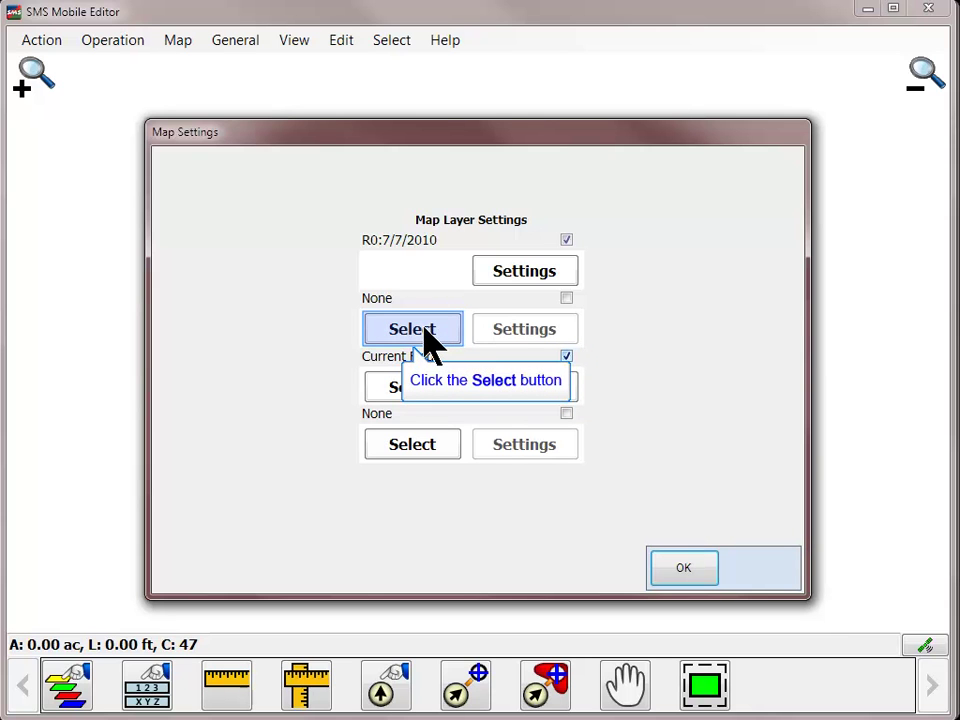
Set the empty second map layer's type to Dataset Layer
left_click(425, 338)
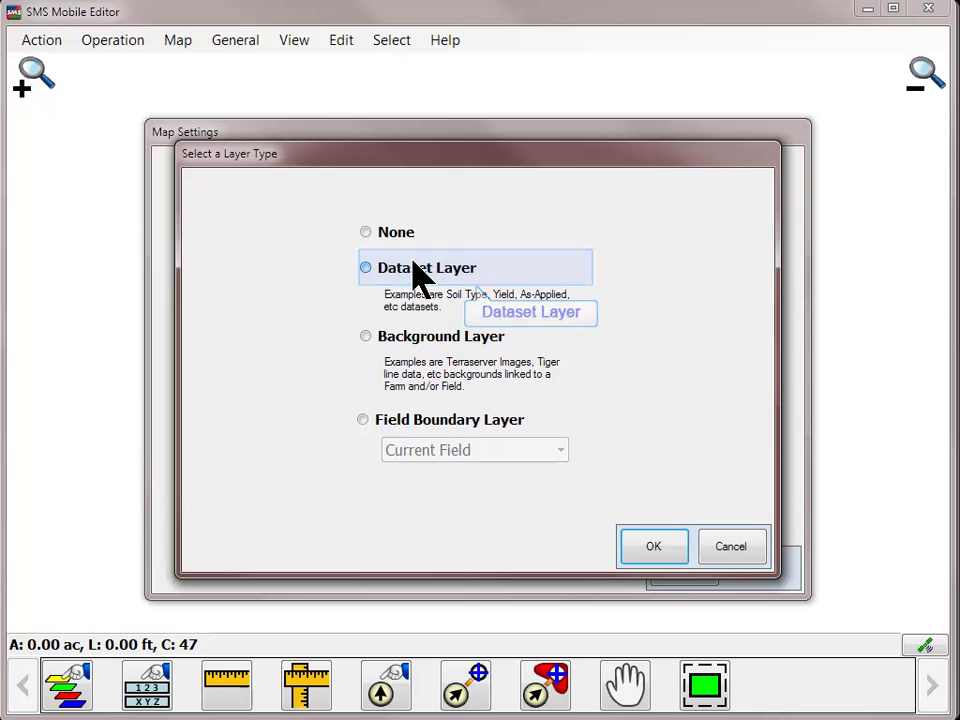
left_click(415, 270)
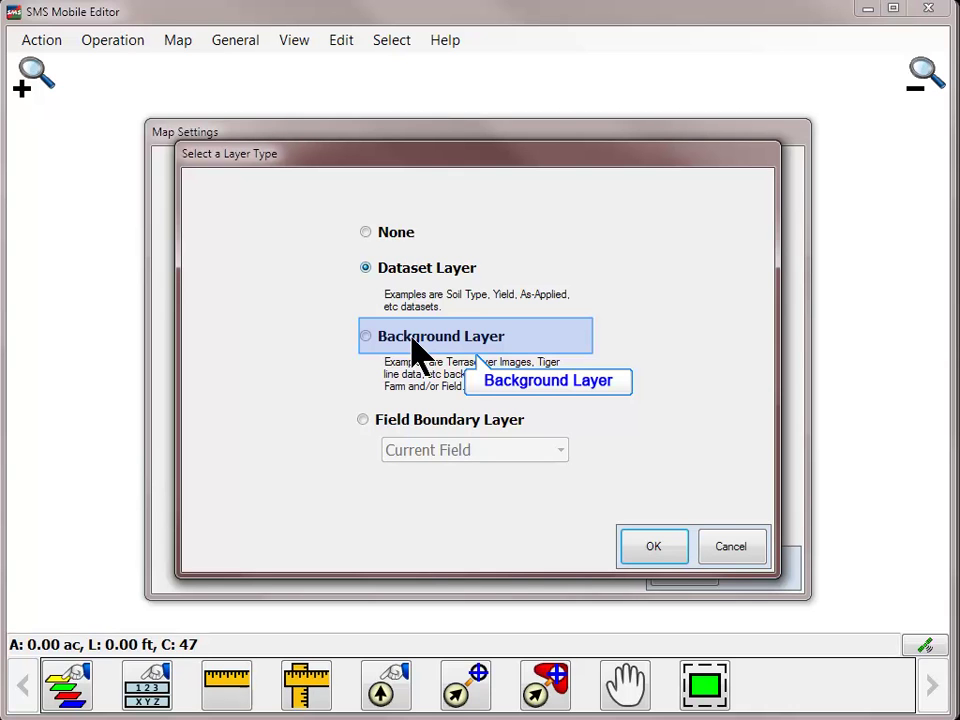
left_click(413, 340)
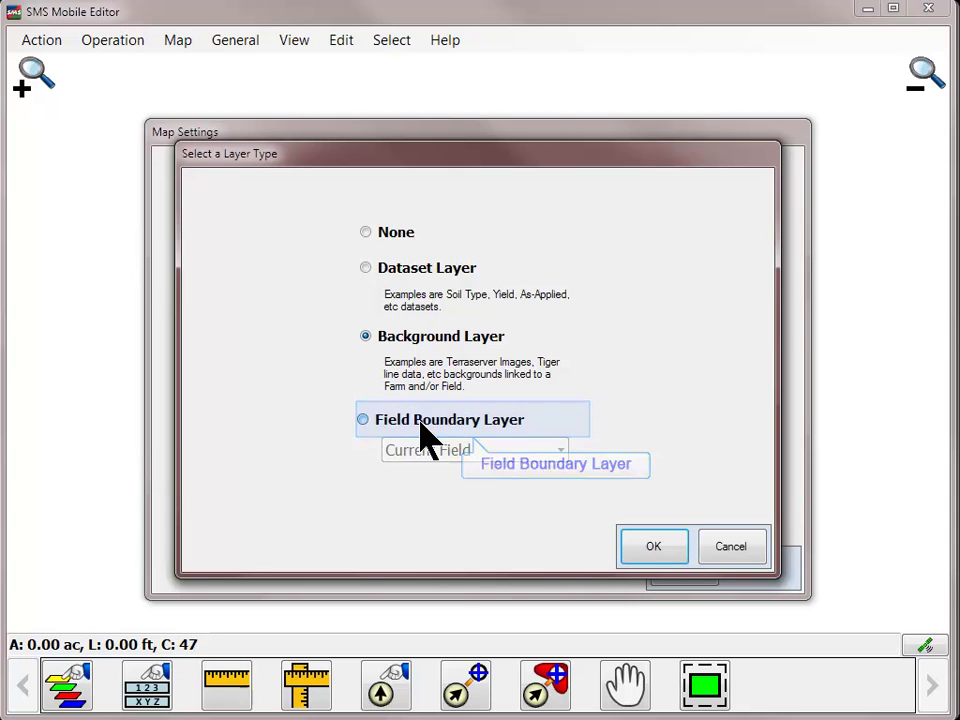
left_click(420, 422)
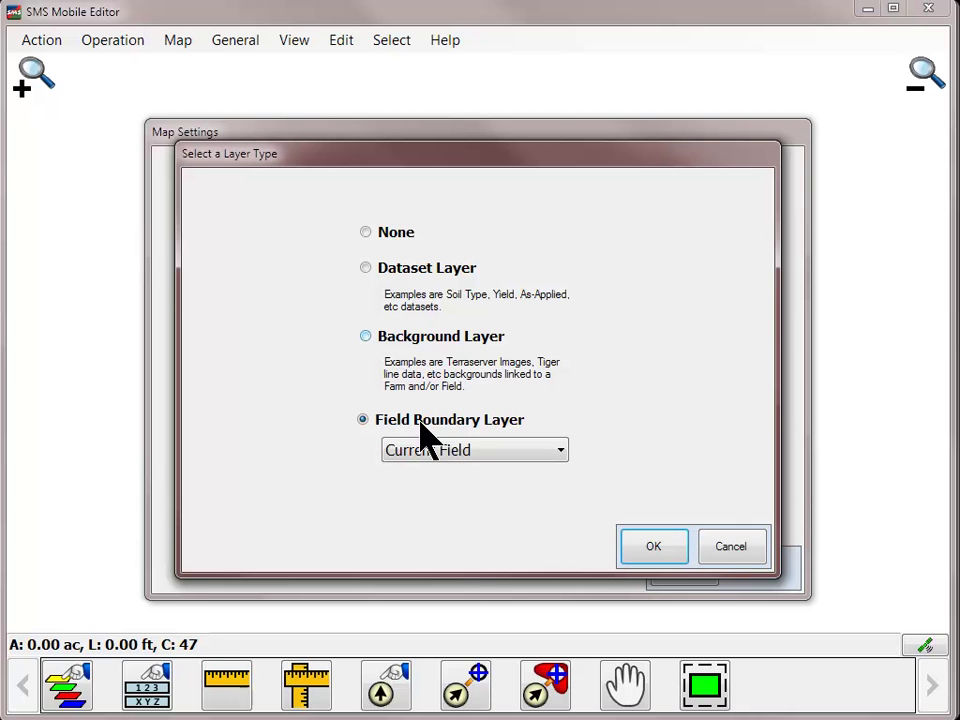
left_click(421, 269)
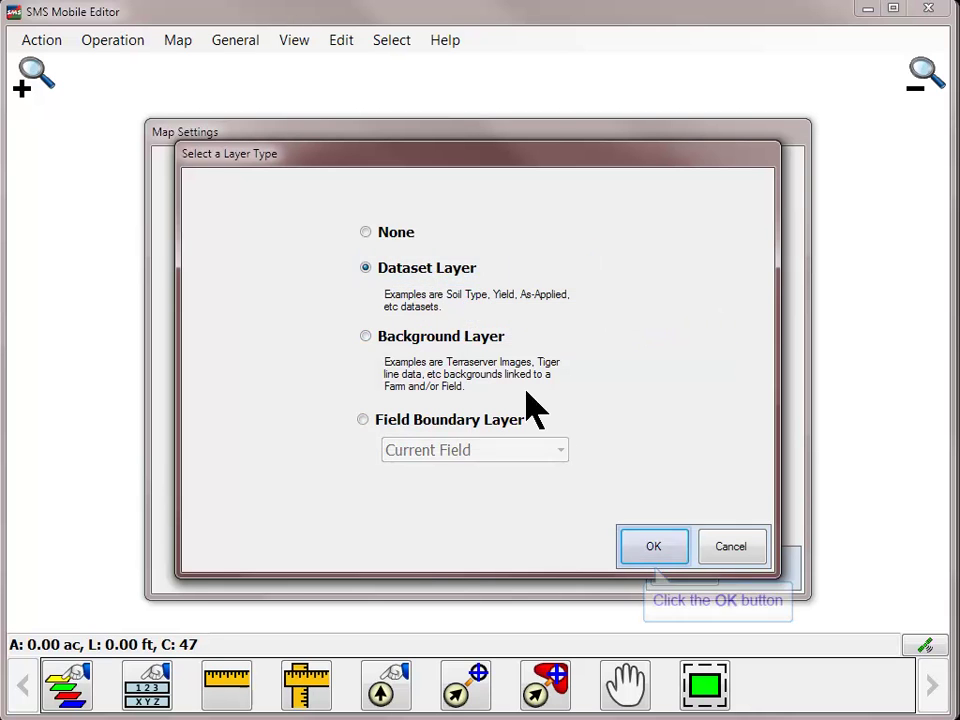
left_click(655, 548)
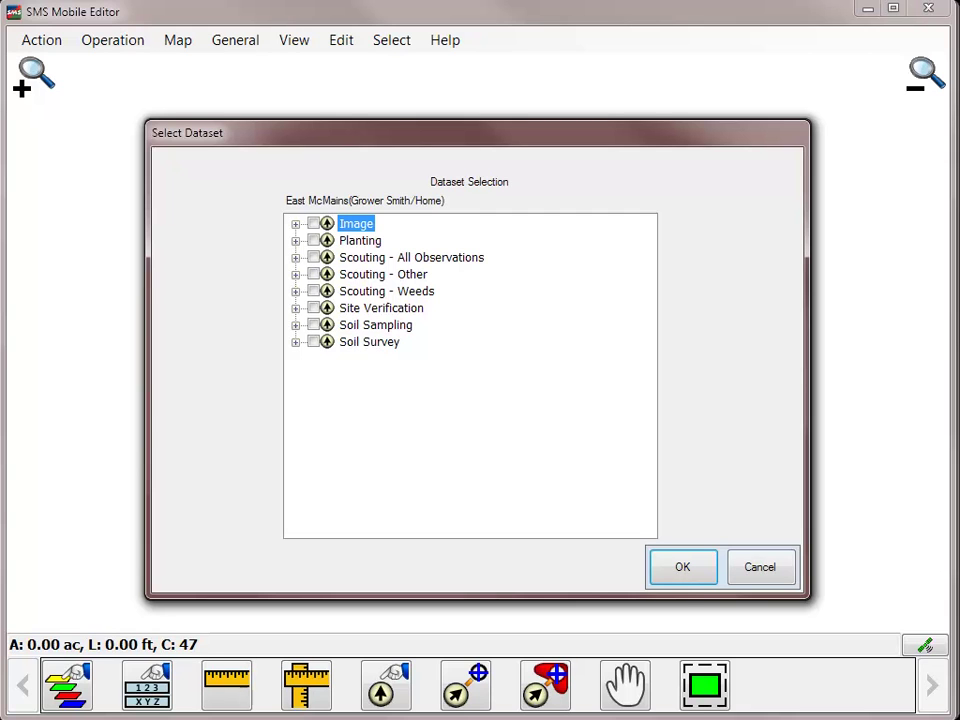
Assign the Soil Survey dataset R0:10/6/2011 4:49:44 PM to the second map layer
left_click(295, 342)
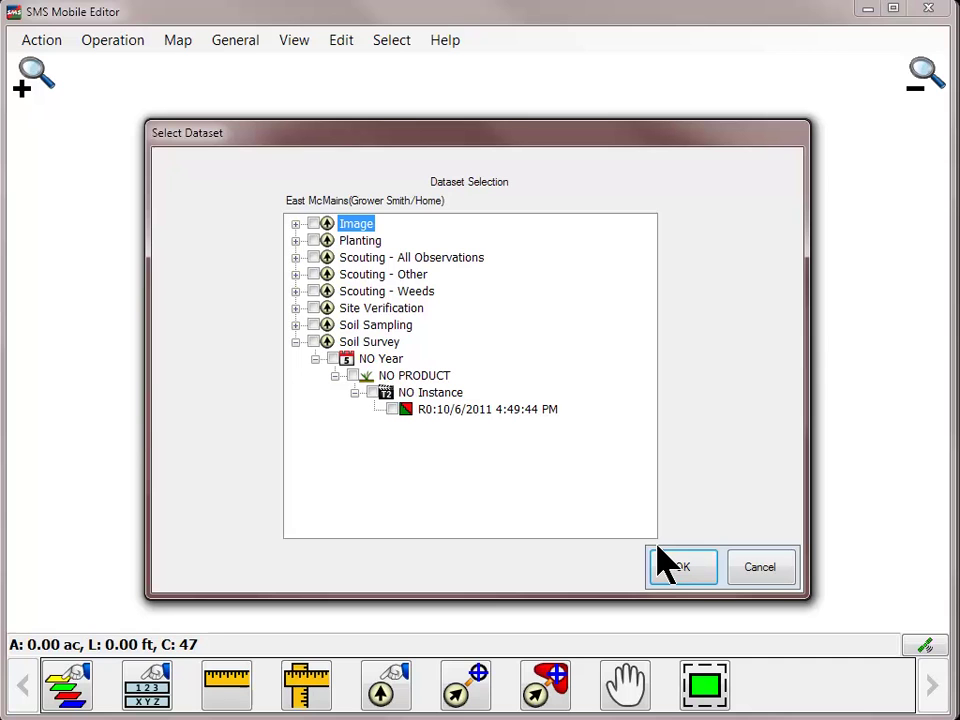
left_click(425, 412)
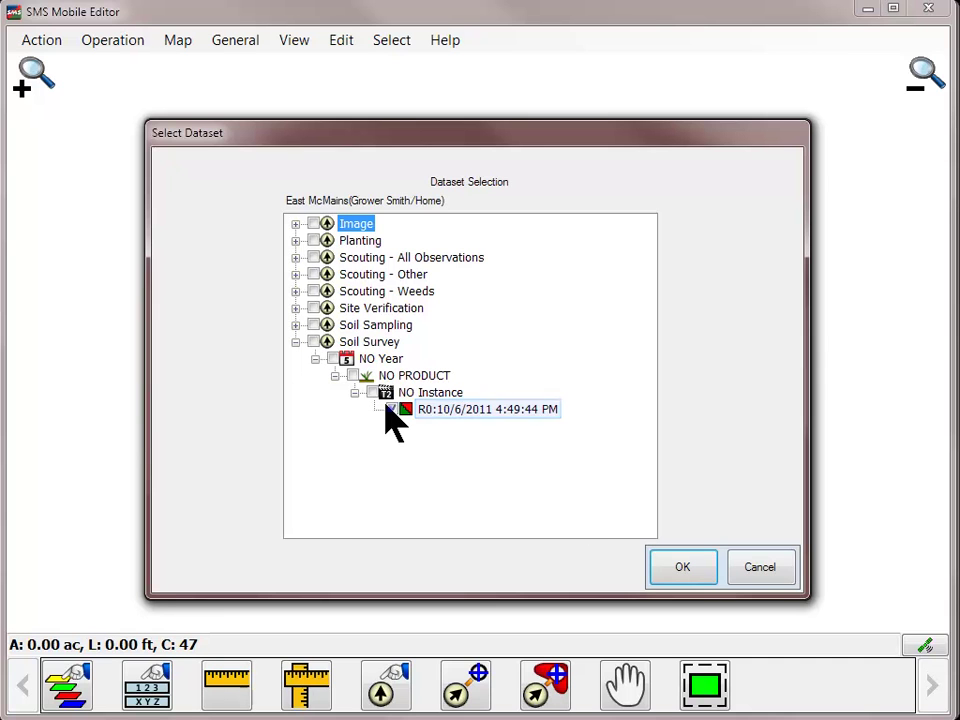
left_click(391, 409)
left_click(676, 567)
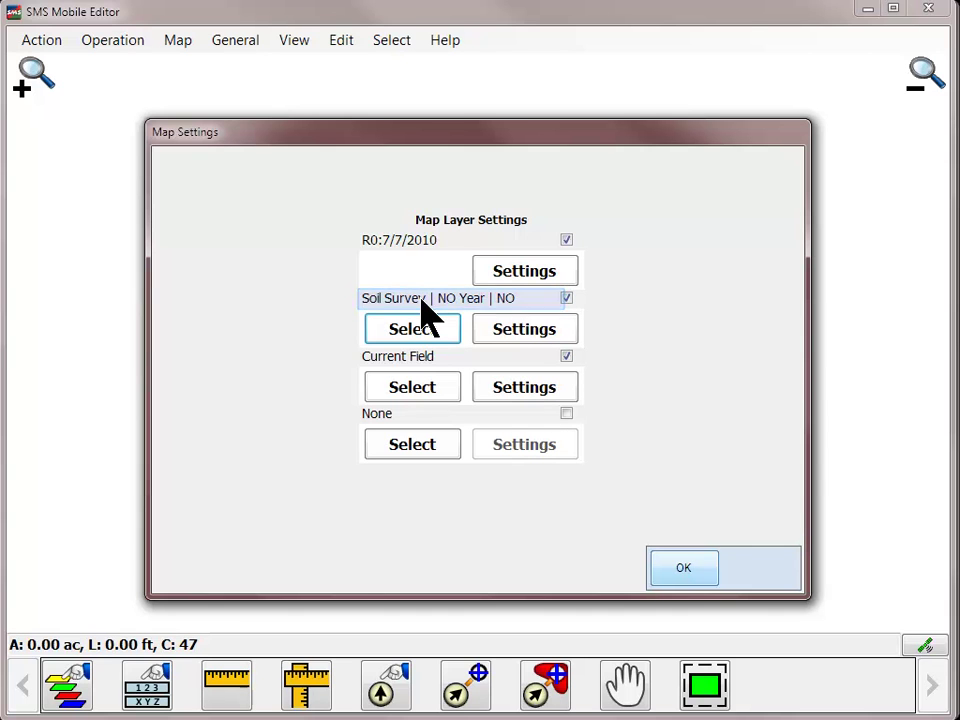
Make the empty fourth map layer a Background Layer that uses imagery downloaded from the Internet
left_click(412, 444)
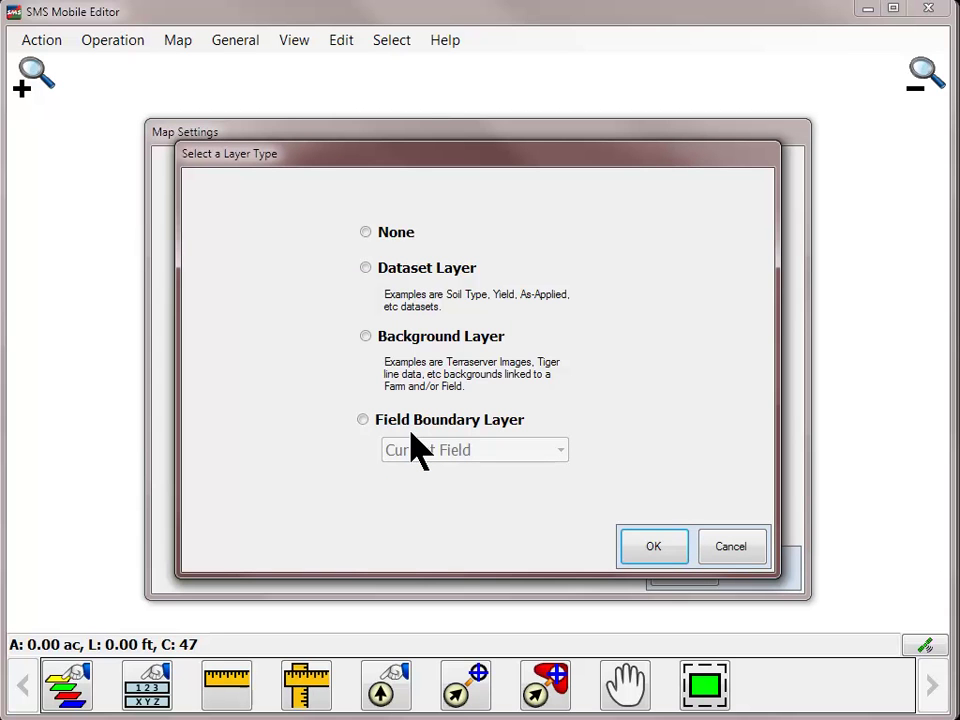
left_click(424, 338)
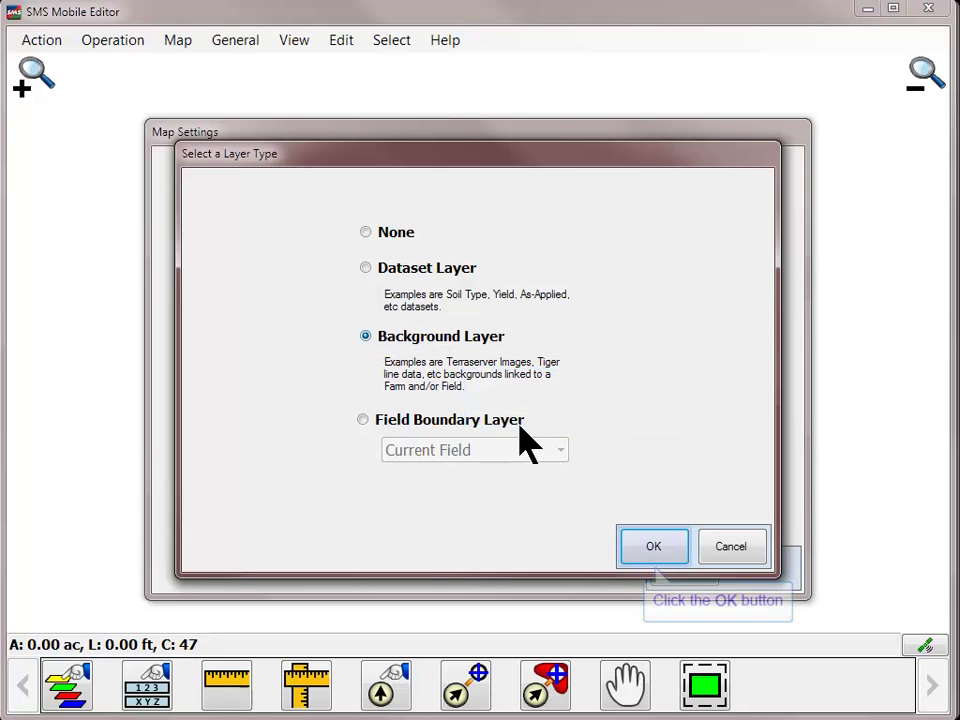
left_click(648, 550)
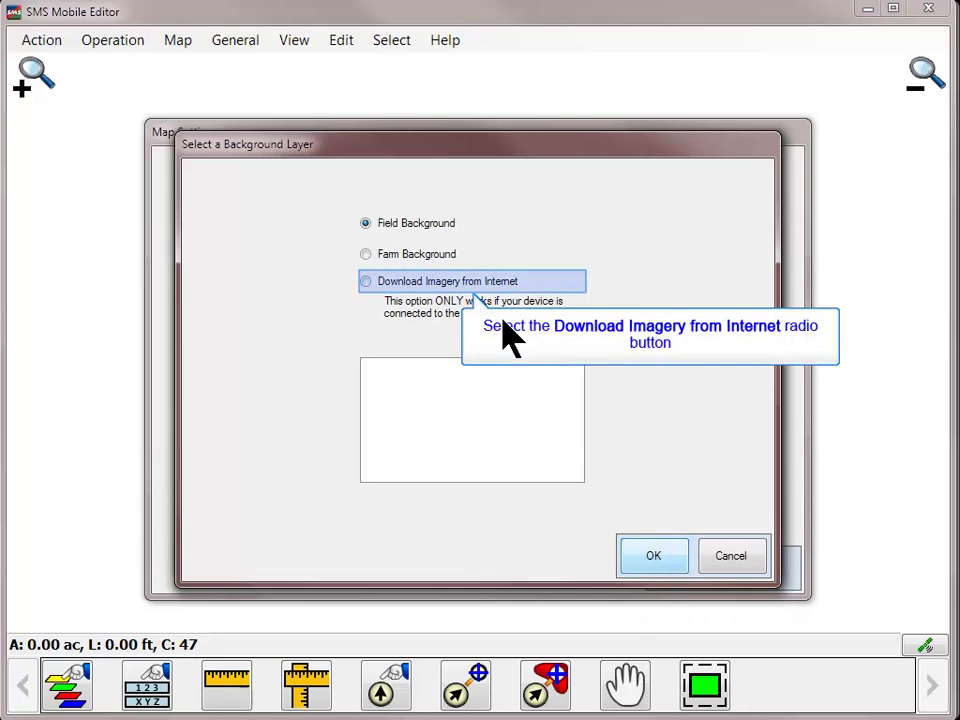
left_click(474, 272)
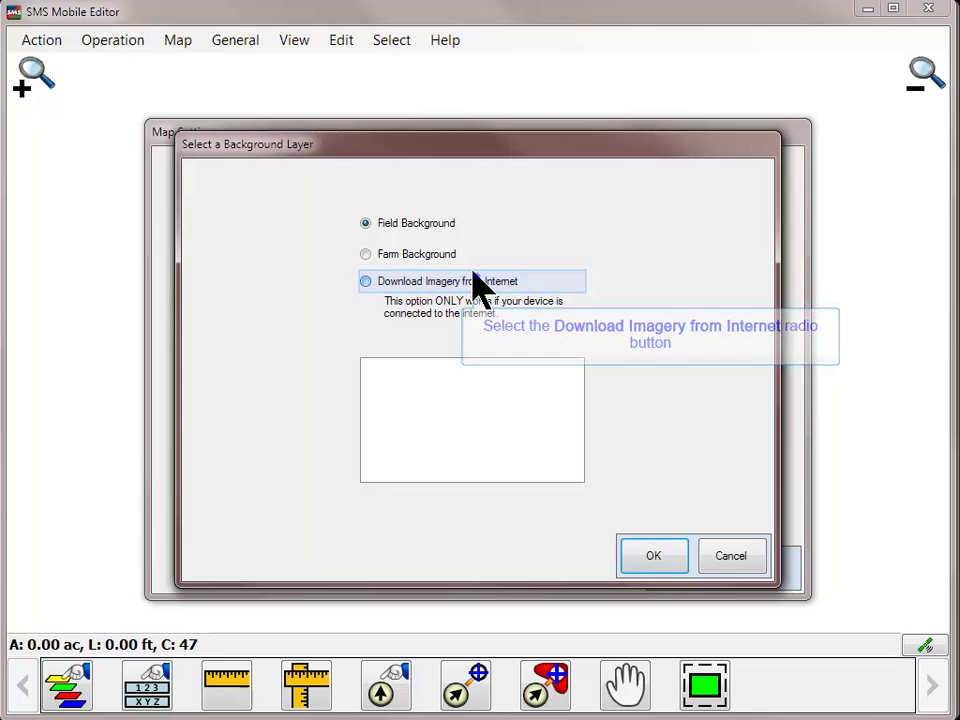
left_click(662, 557)
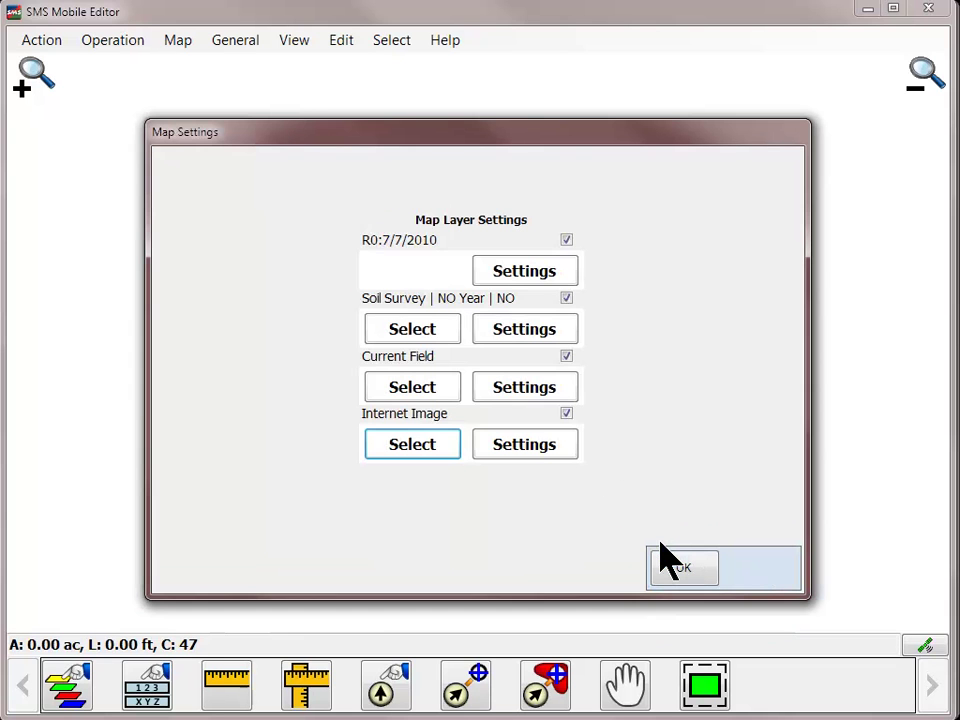
Turn on labels for the Soil Survey layer with the Soil Symbol attribute as their source
left_click(546, 331)
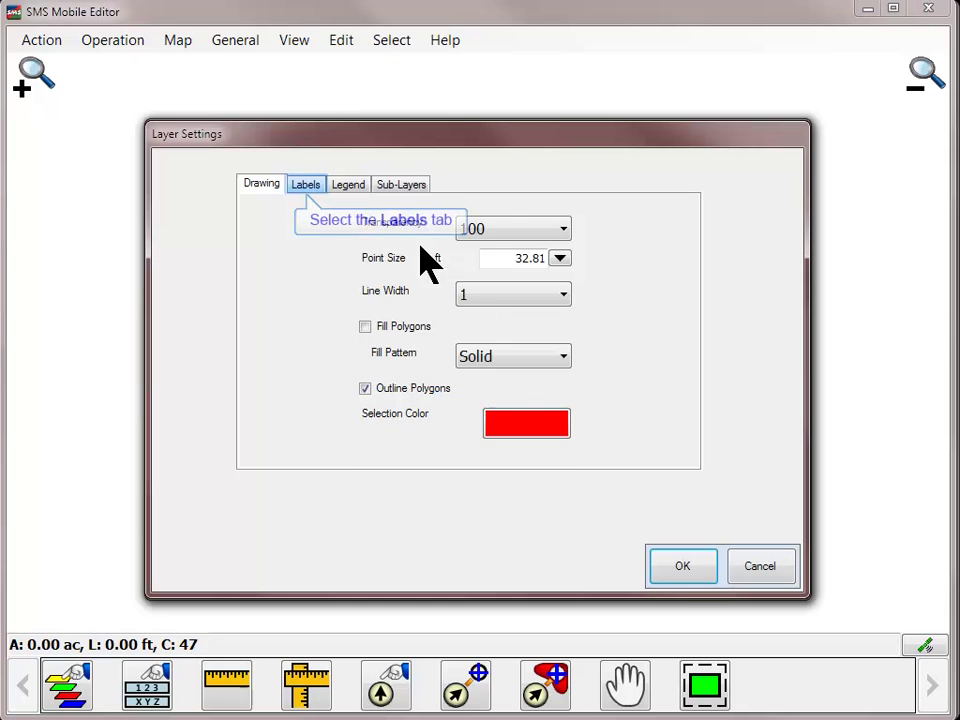
left_click(313, 190)
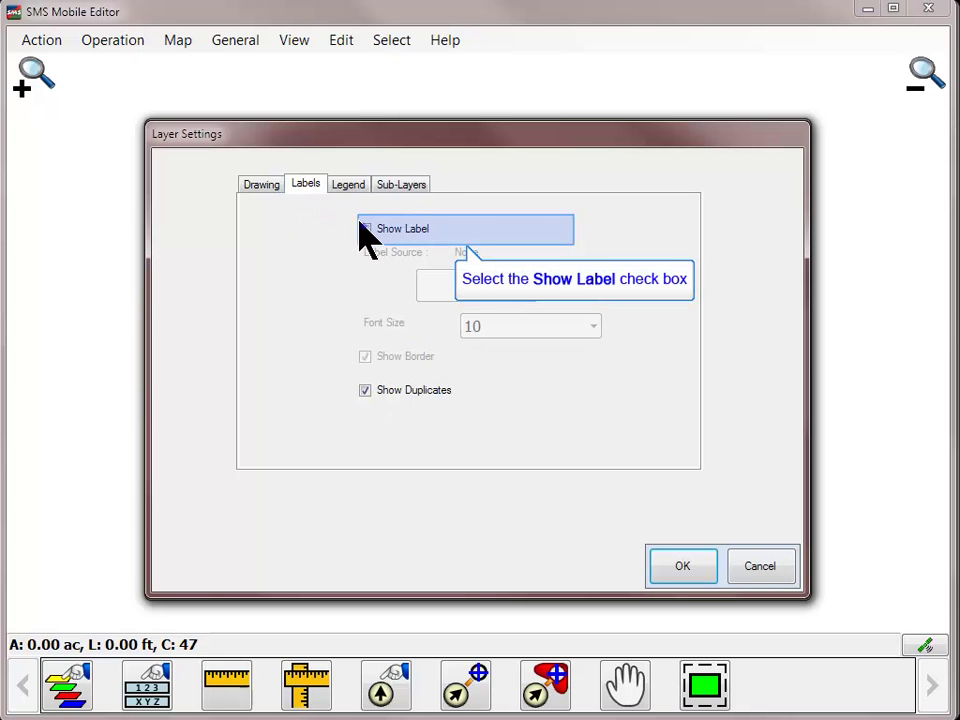
left_click(365, 229)
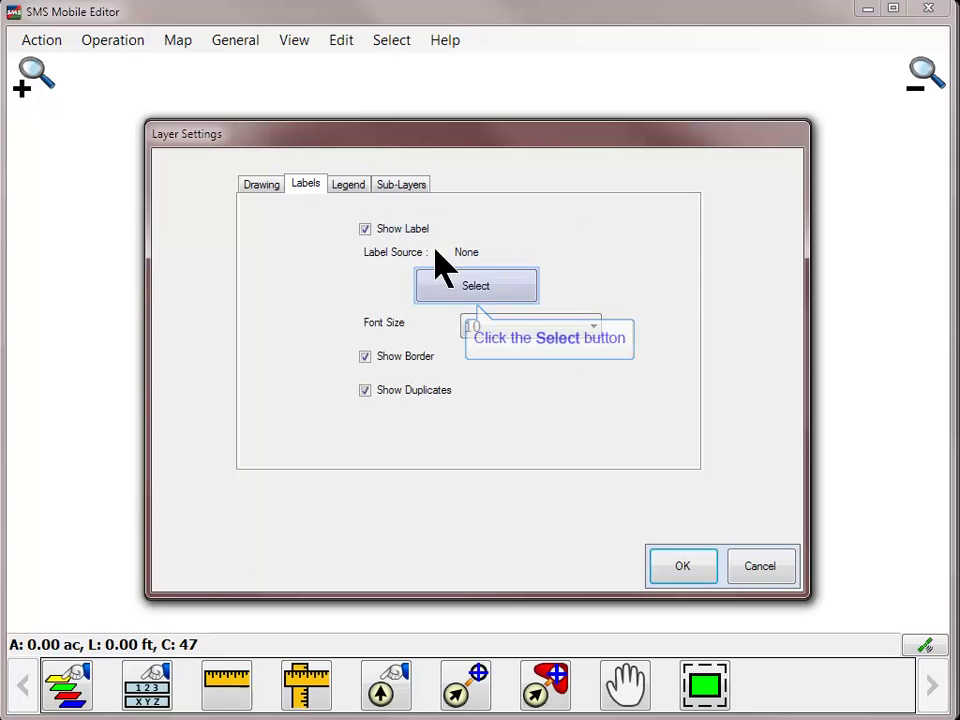
left_click(507, 285)
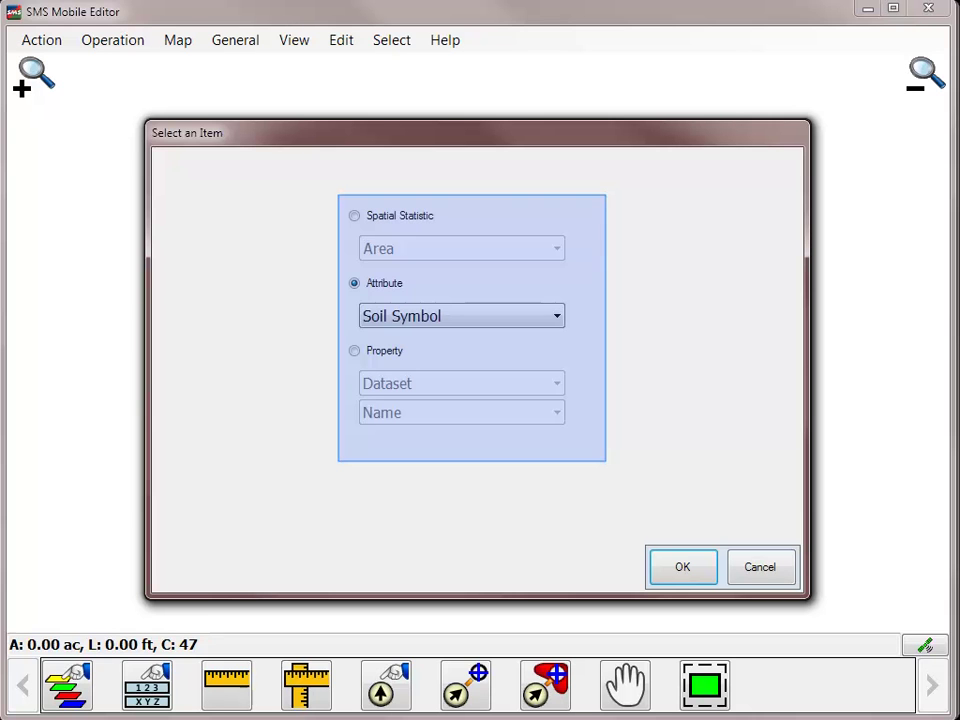
left_click(686, 567)
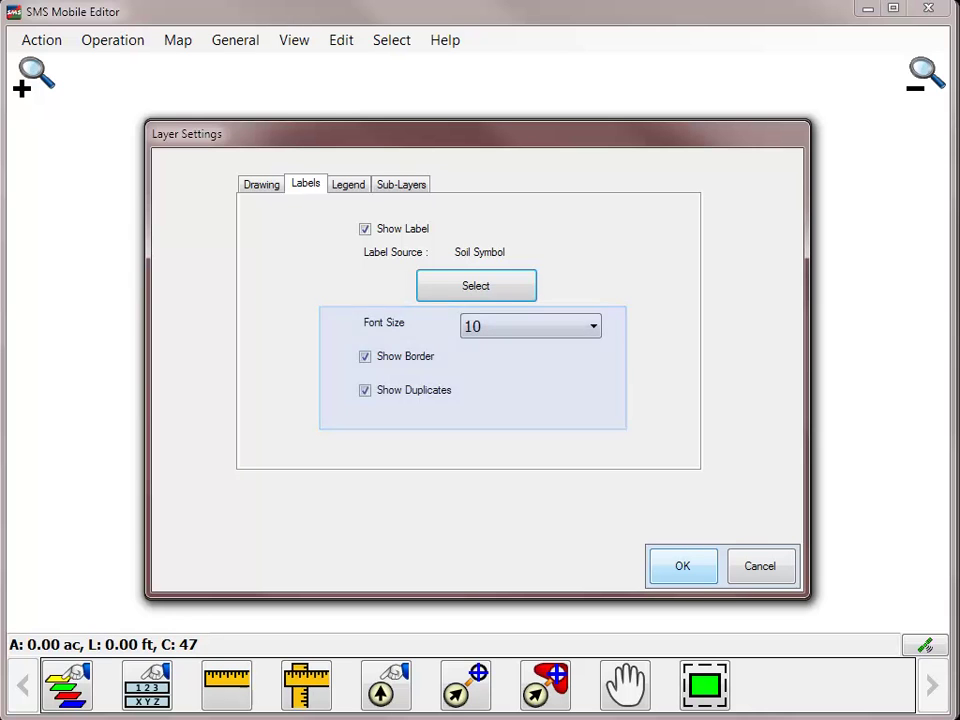
Base the Soil Survey layer's legend on the Soil Type attribute
left_click(348, 186)
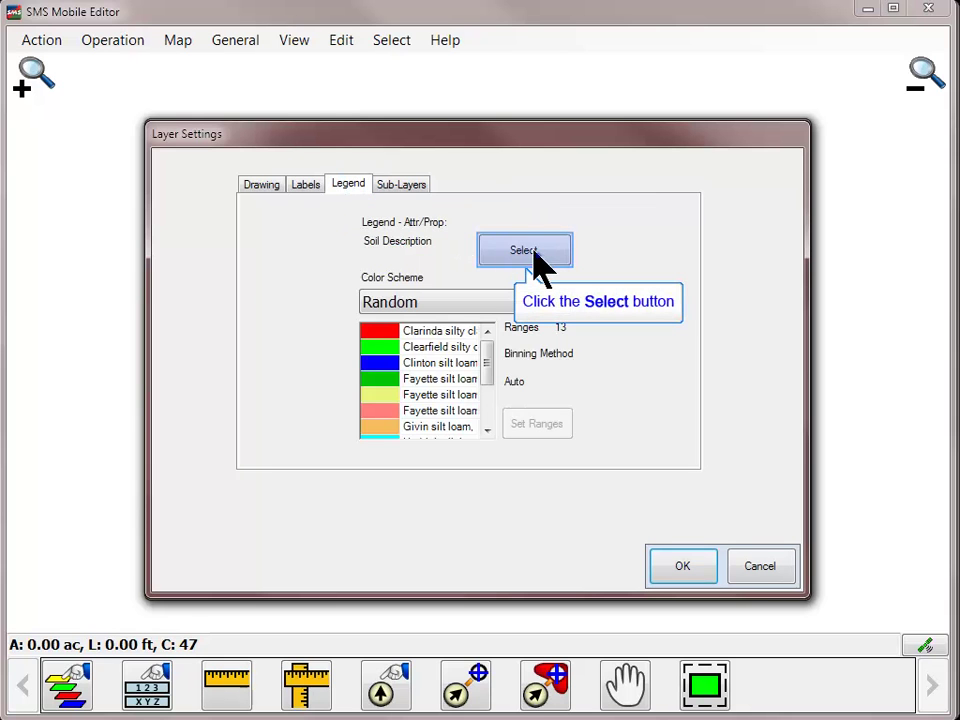
left_click(534, 253)
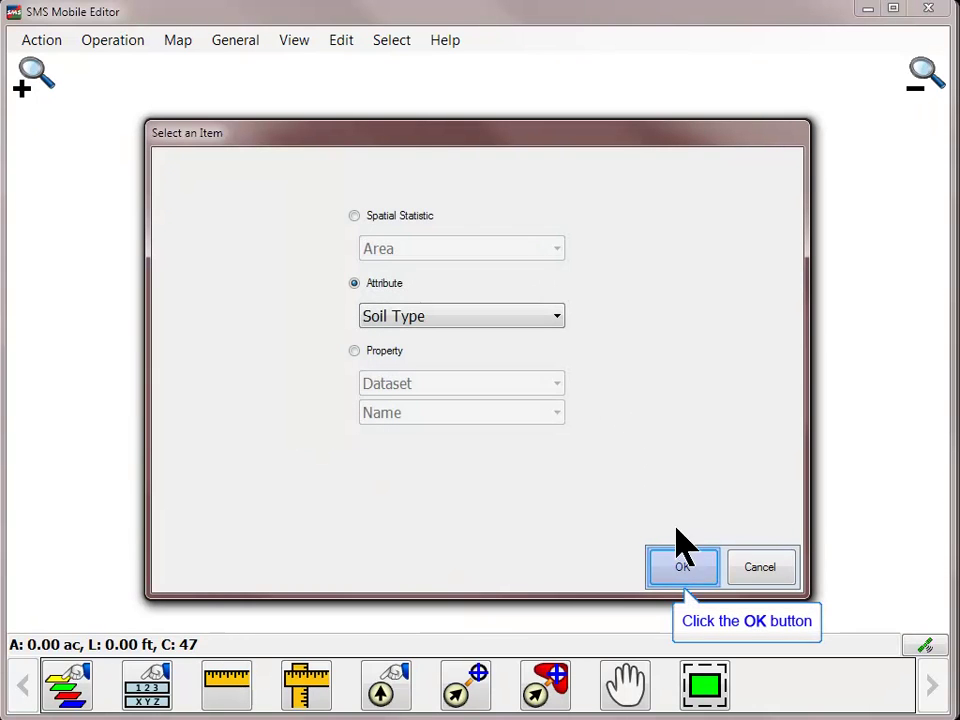
left_click(690, 567)
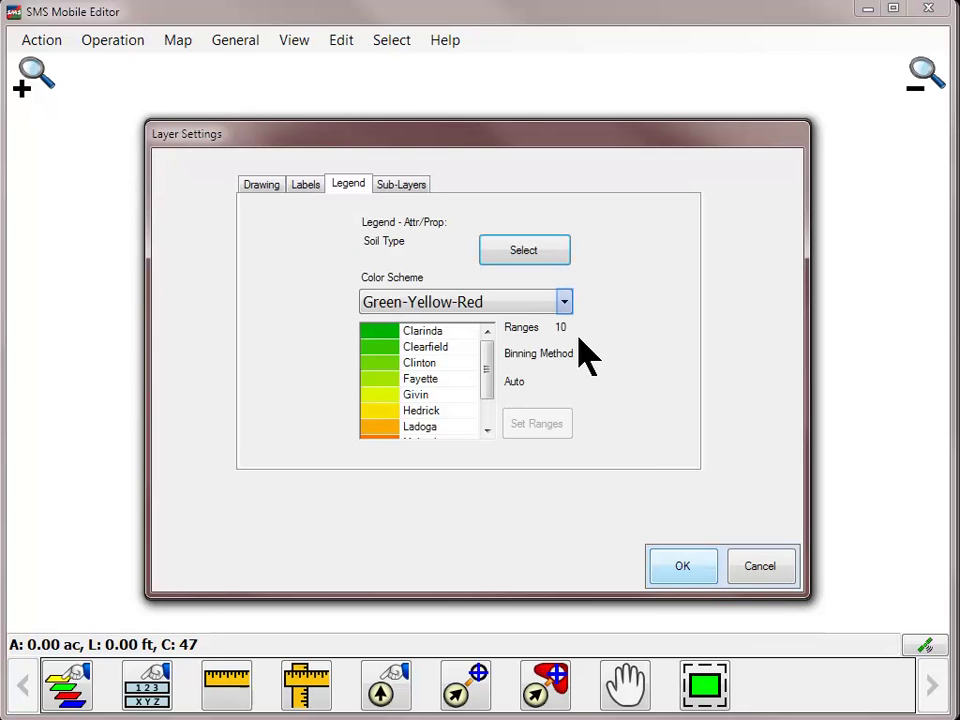
Set the Soil Type legend's color scheme to Random and accept the layer settings
left_click(564, 303)
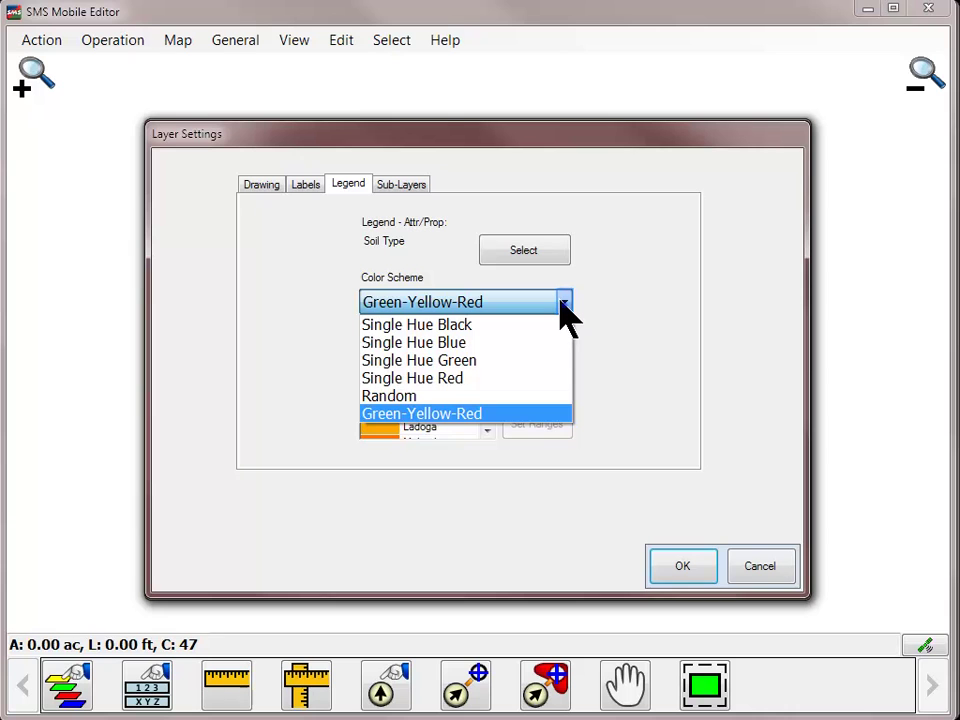
left_click(563, 306)
left_click(561, 305)
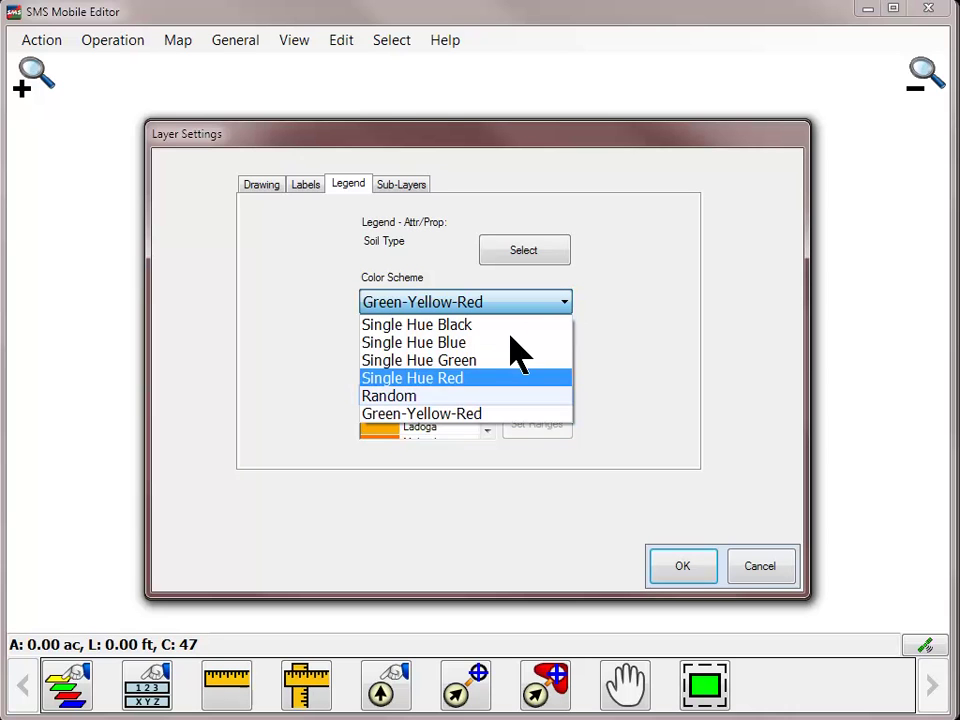
left_click(449, 393)
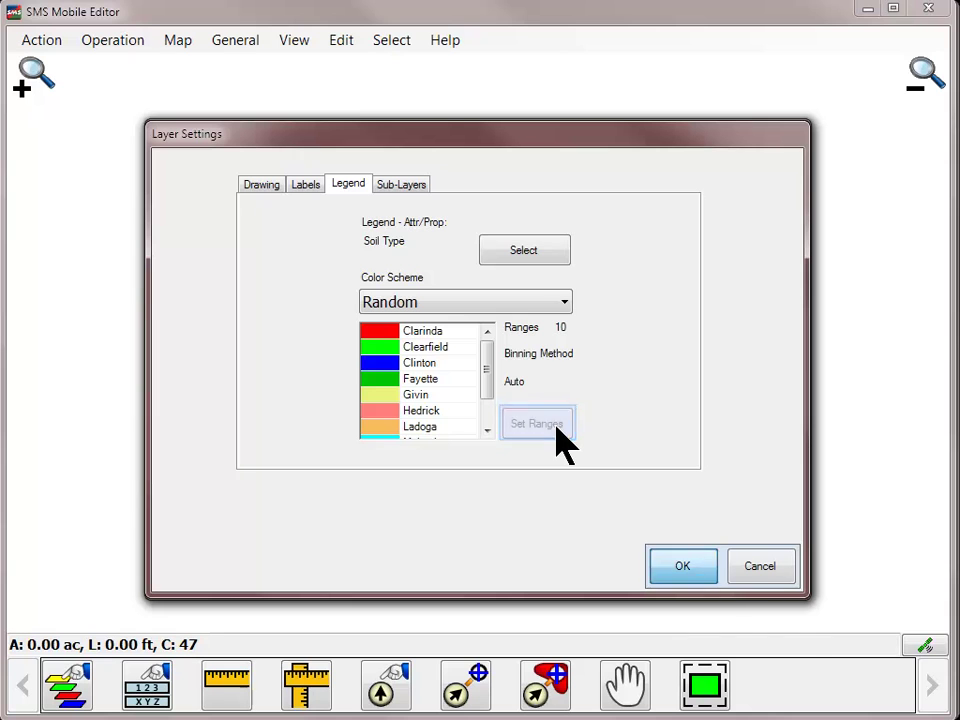
left_click(678, 567)
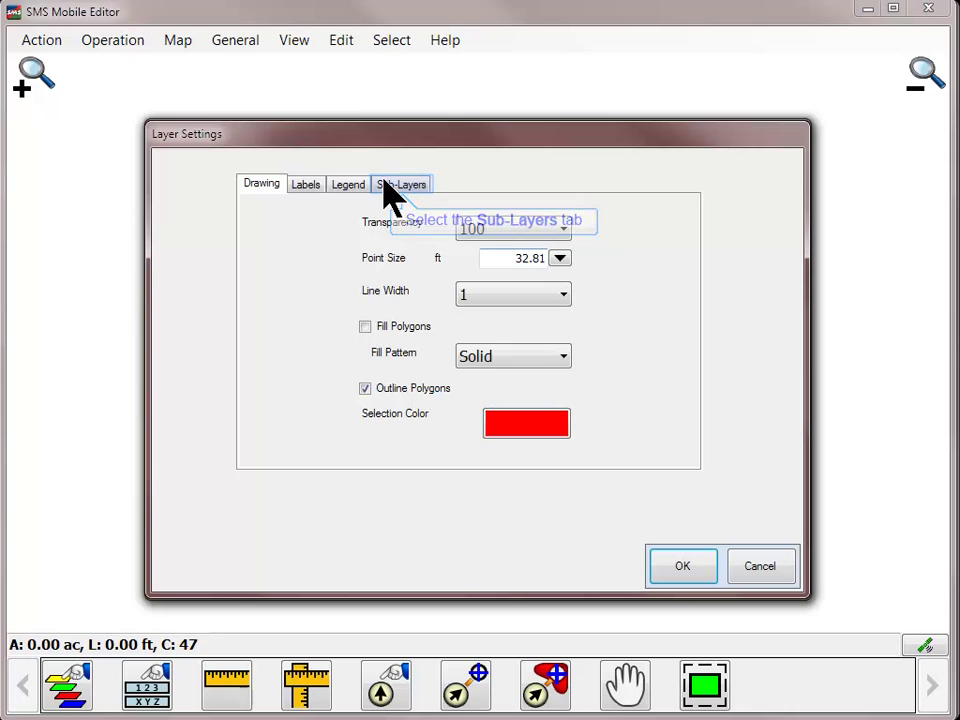
Review the sub-layer options in the layer settings and apply the map layer configuration to the map
left_click(395, 188)
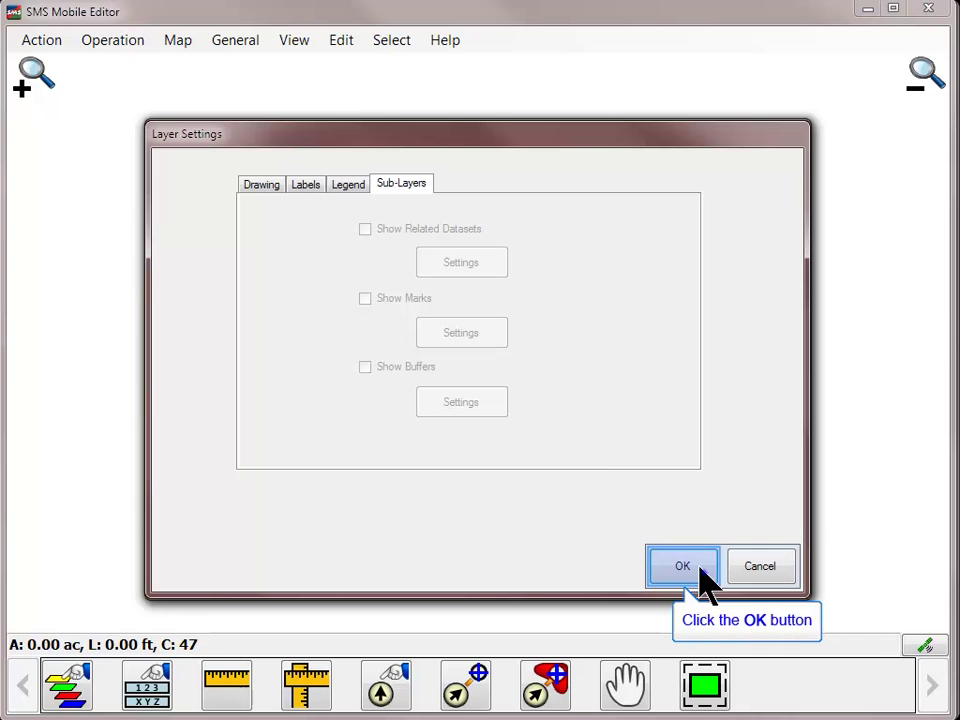
left_click(699, 568)
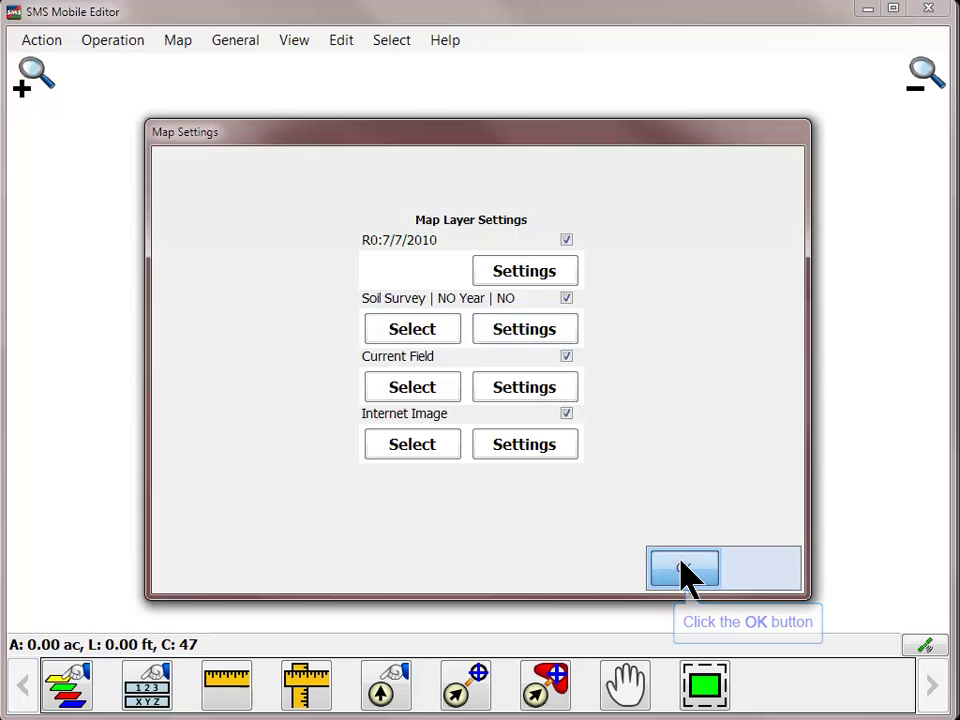
left_click(684, 570)
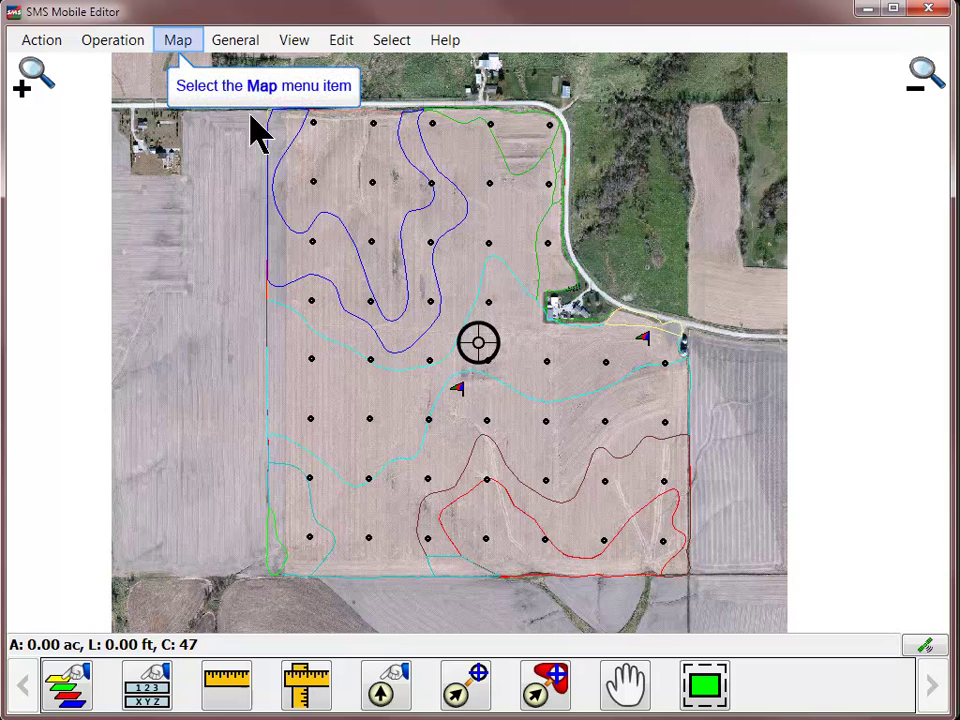
Set the map's first tooltip to the Soil Survey layer with the Soil Type attribute
left_click(178, 45)
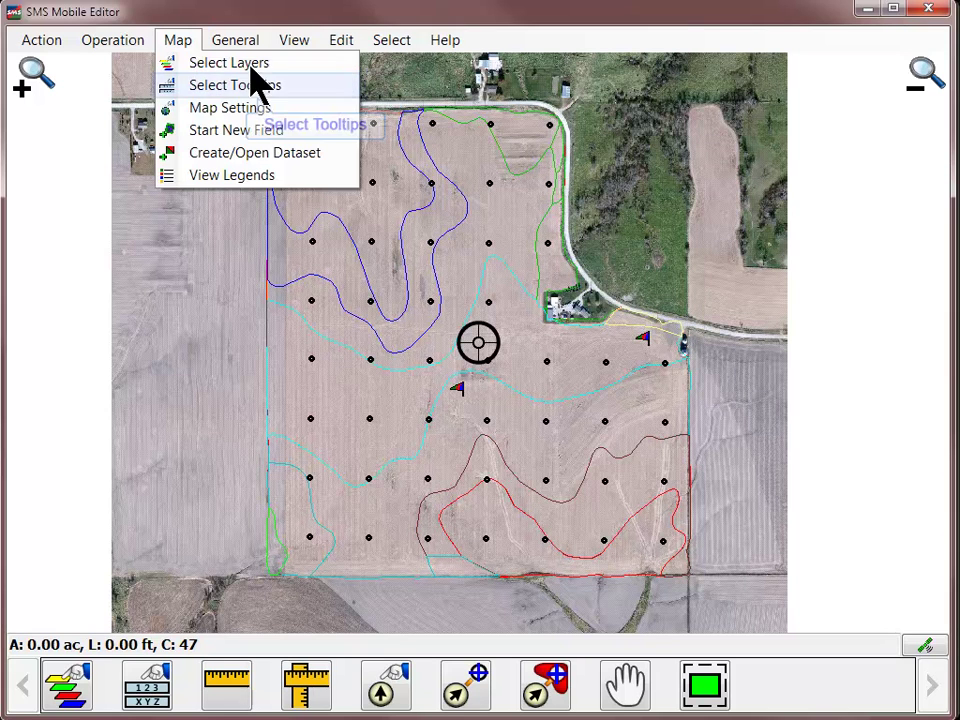
left_click(293, 96)
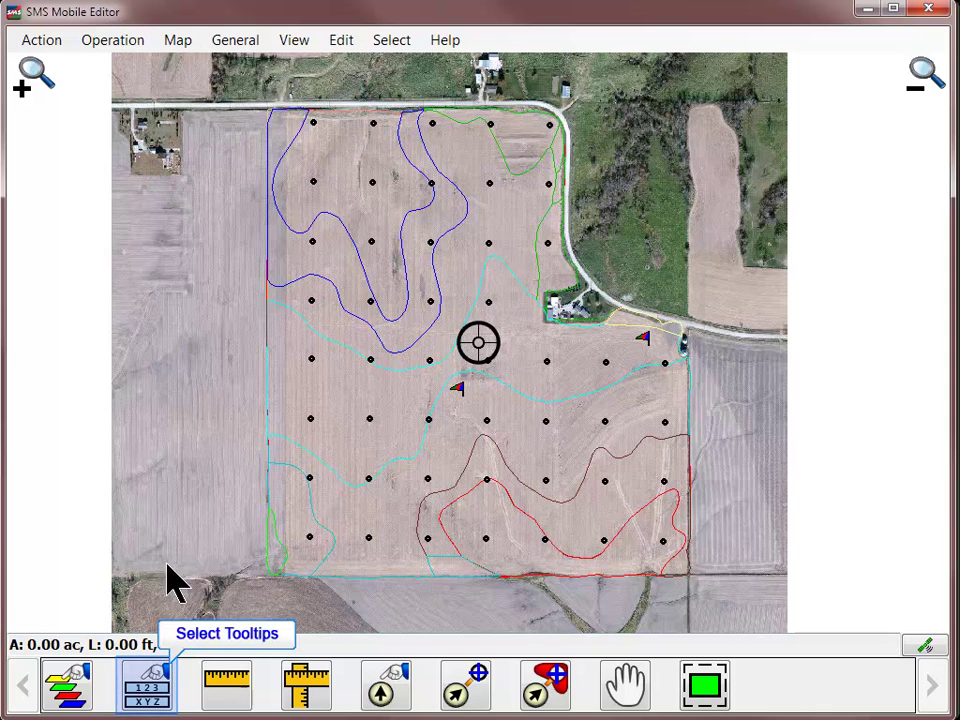
left_click(145, 686)
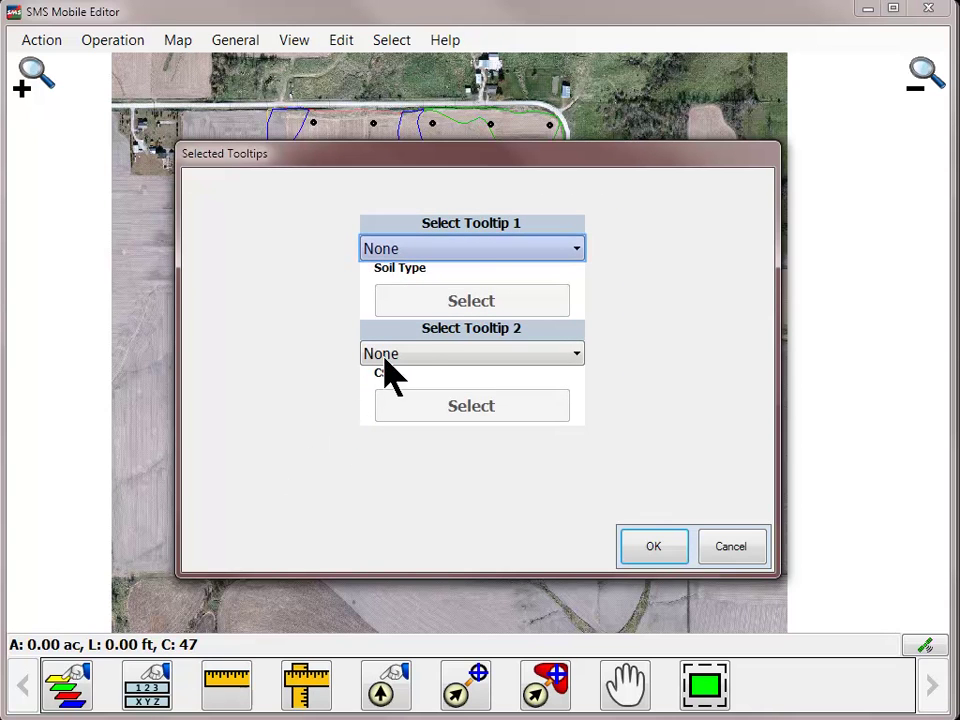
left_click(476, 257)
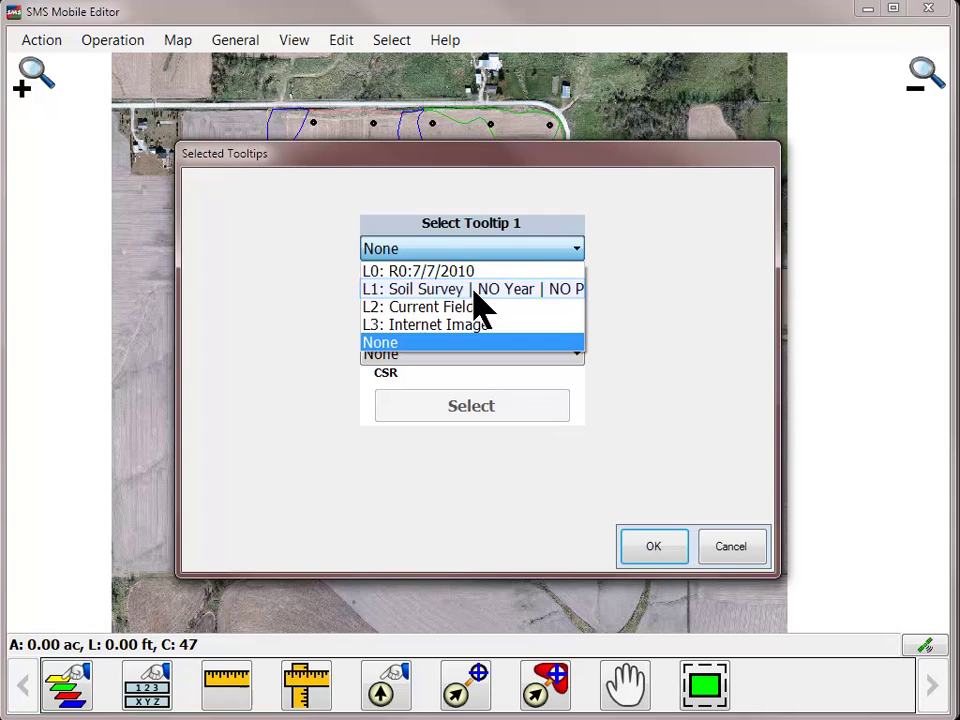
left_click(474, 292)
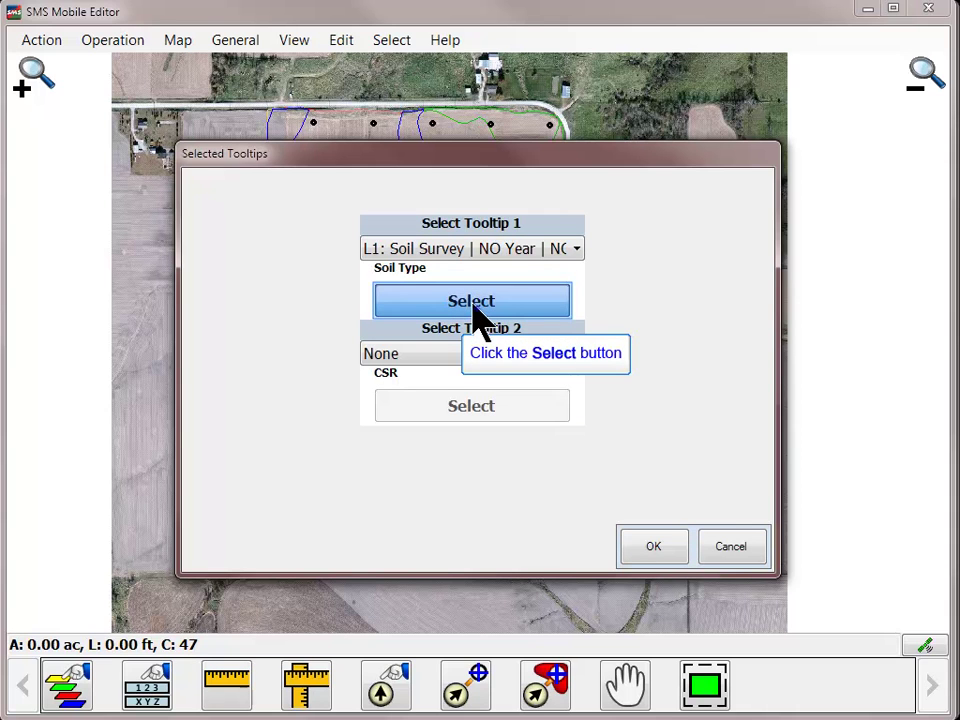
left_click(474, 302)
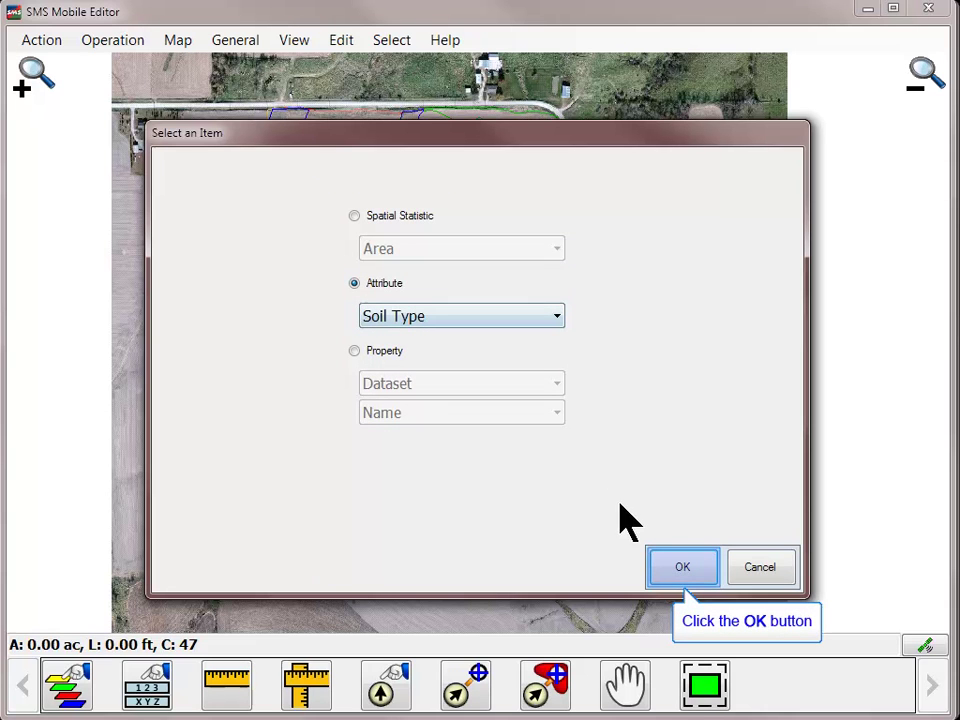
left_click(670, 568)
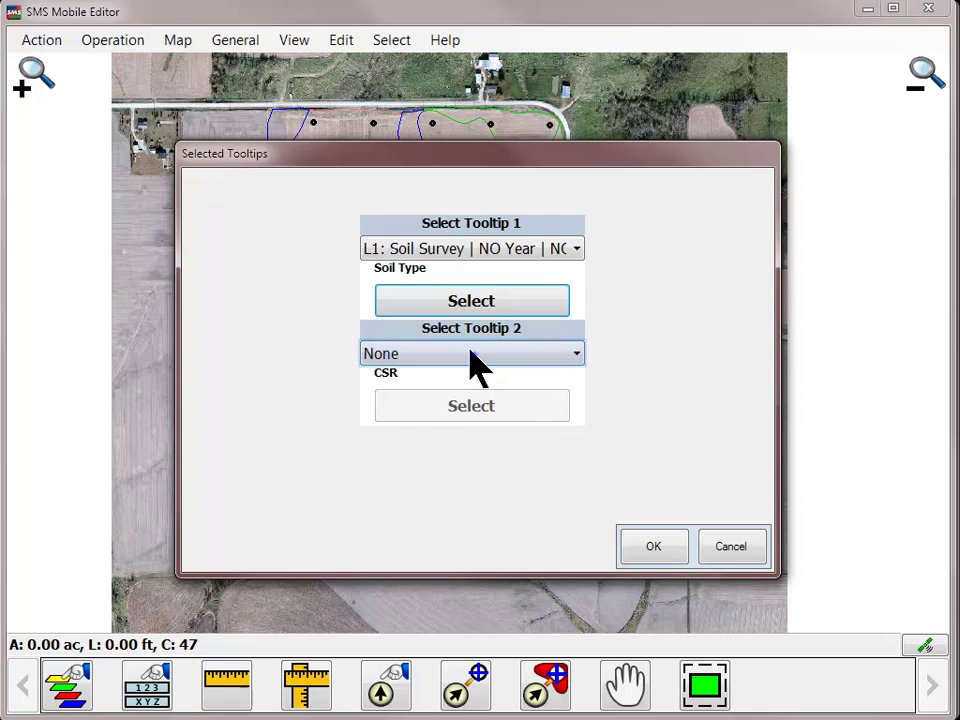
Set the second tooltip to the Soil Survey layer with the HZ1 - Name attribute and apply both tooltips to the map
left_click(476, 358)
left_click(476, 396)
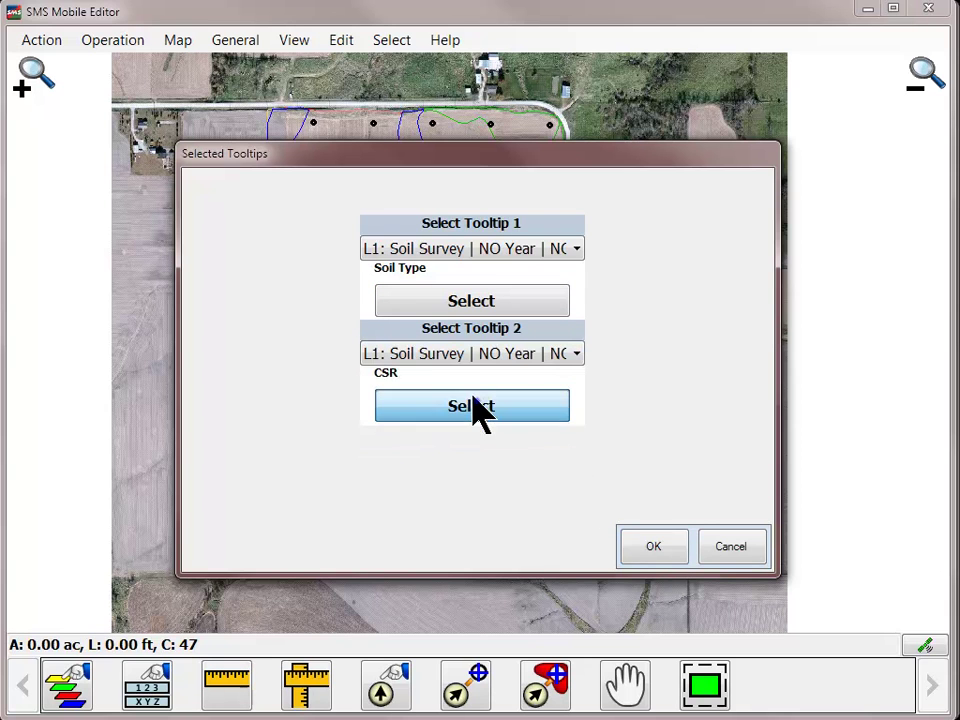
left_click(471, 405)
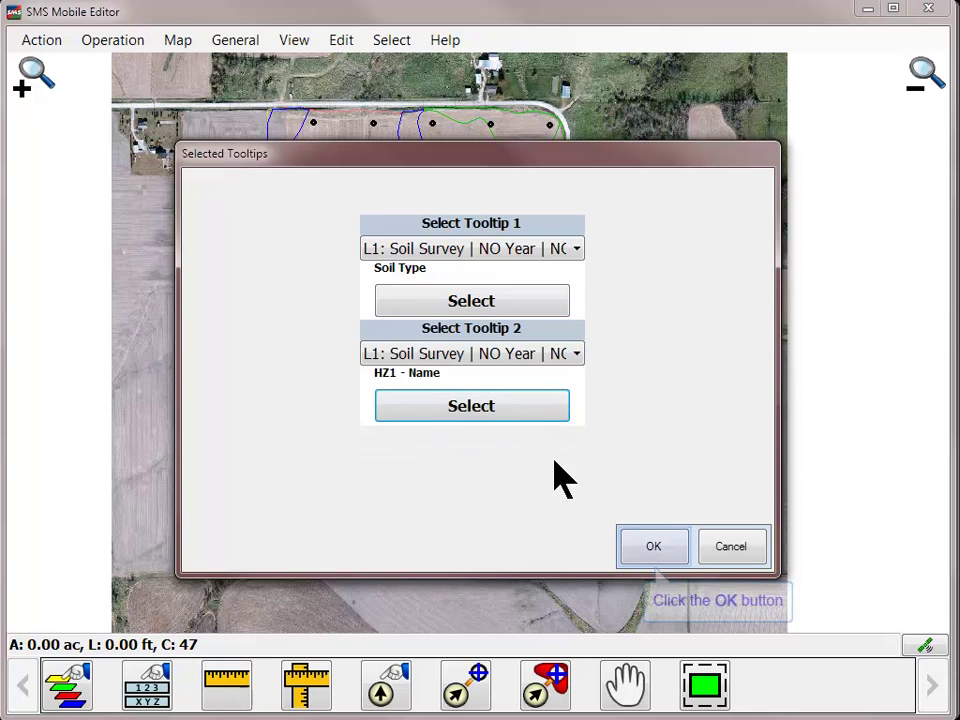
left_click(666, 551)
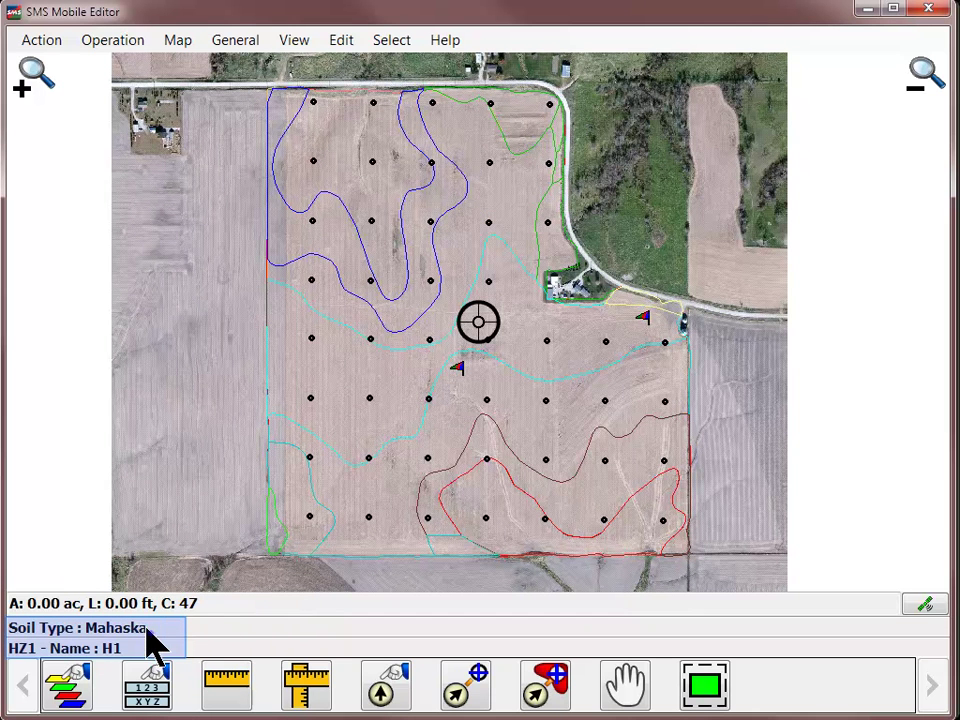